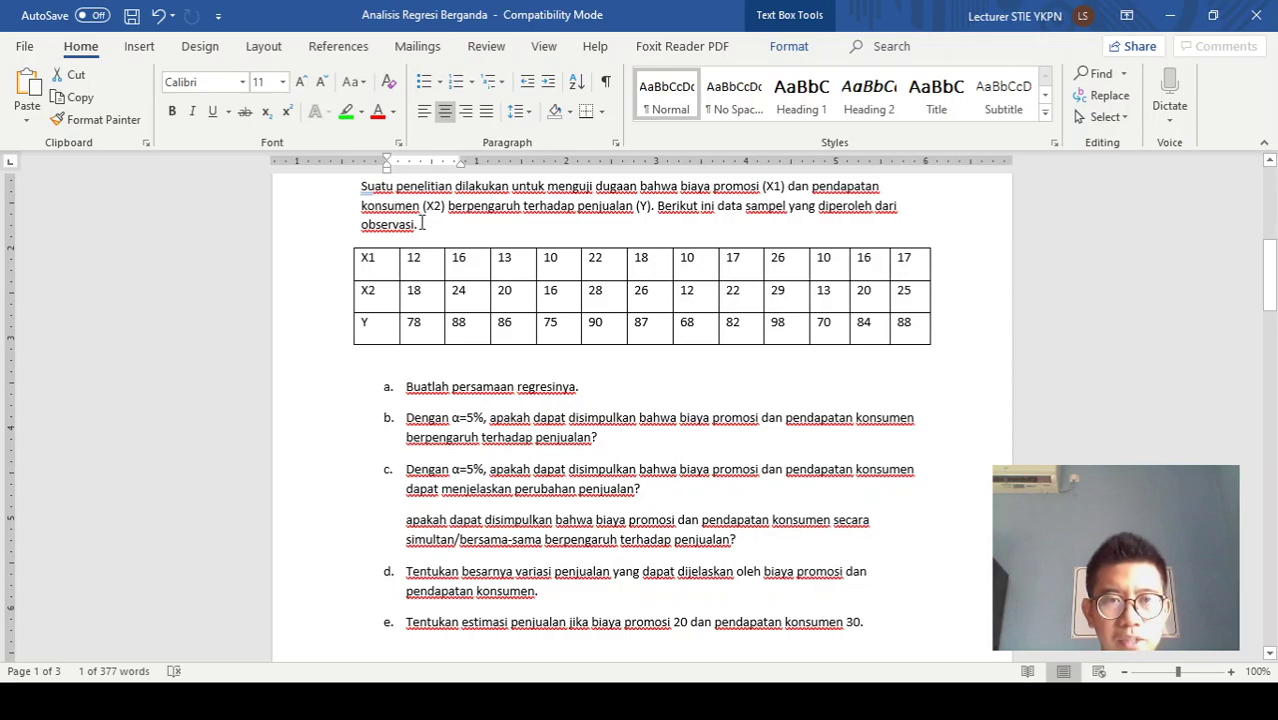
# Read the case description about promotion costs (X1), consumer income (X2) and sales (Y), marking the paragraph and the dependent variable.
pyautogui.click(362, 180)
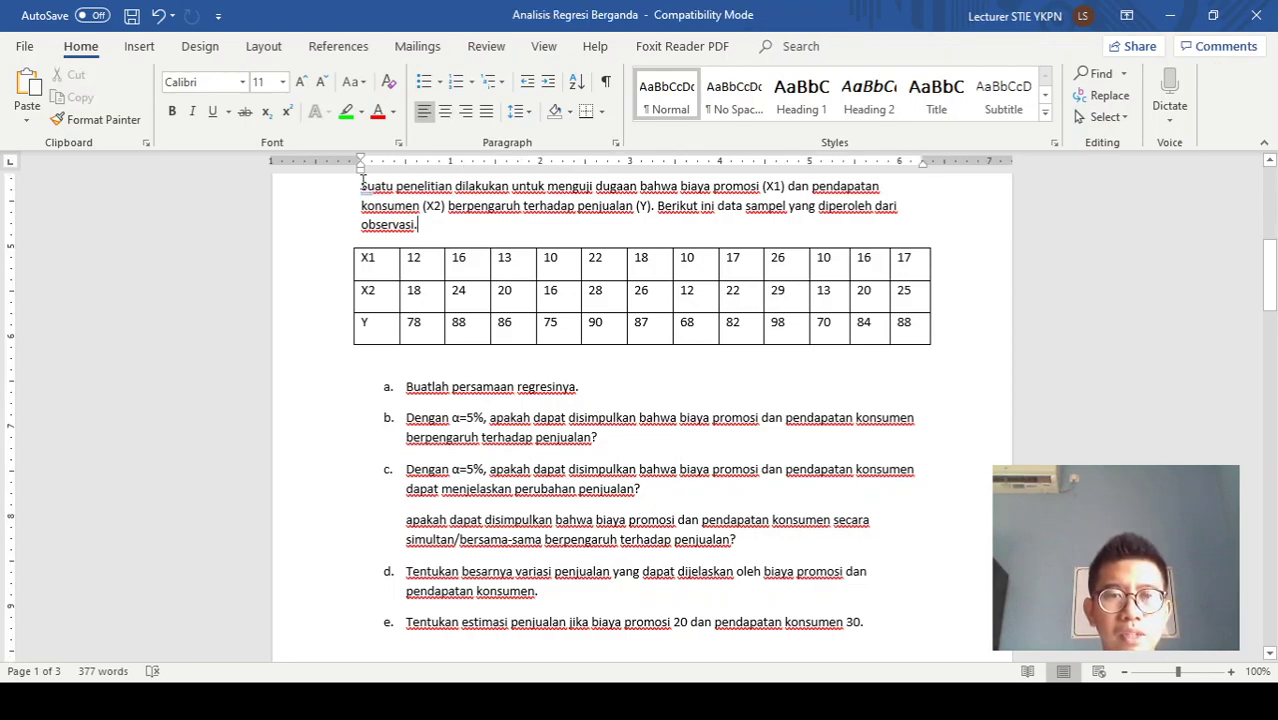
pyautogui.moveTo(362, 182); pyautogui.dragTo(456, 222)
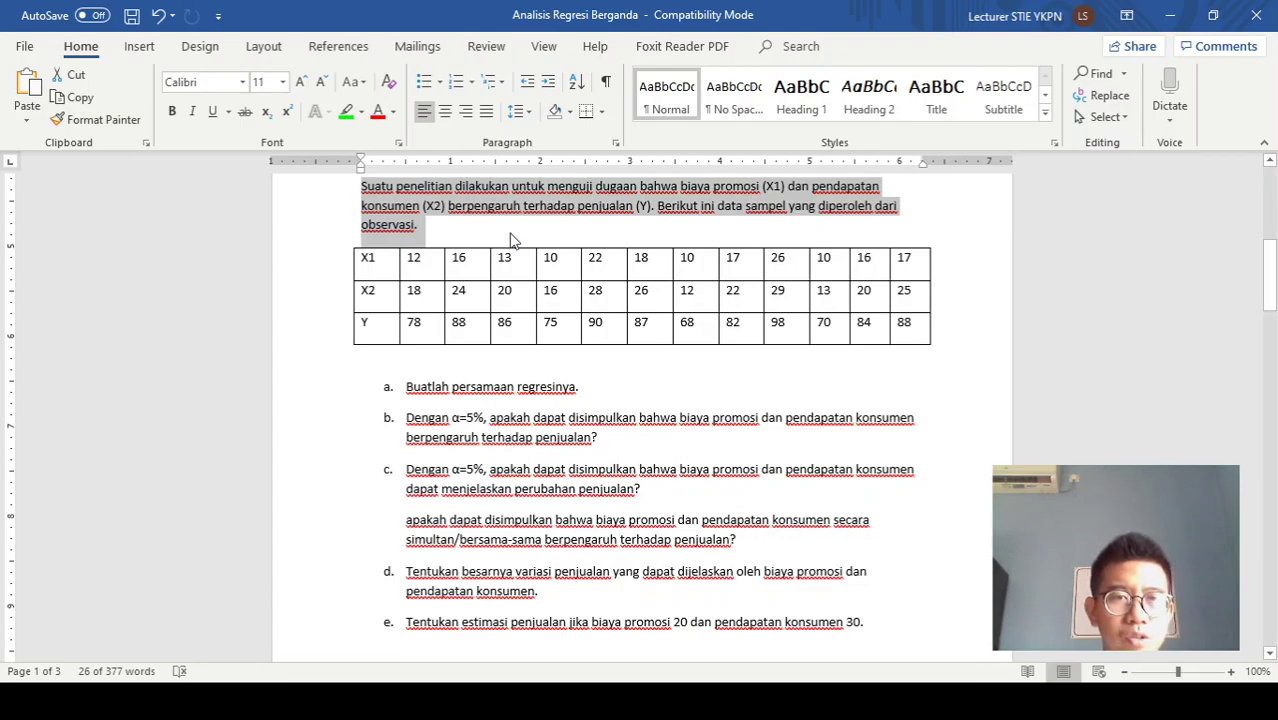
pyautogui.click(508, 238)
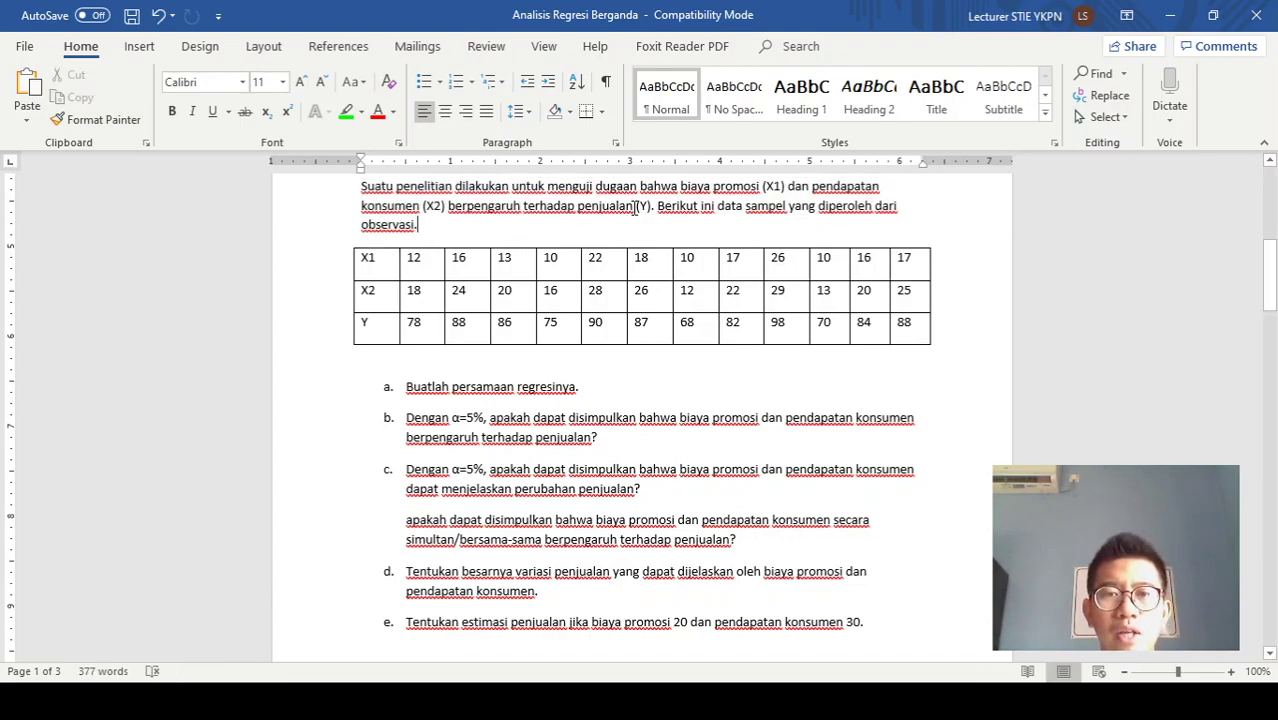
pyautogui.moveTo(637, 206); pyautogui.dragTo(655, 208)
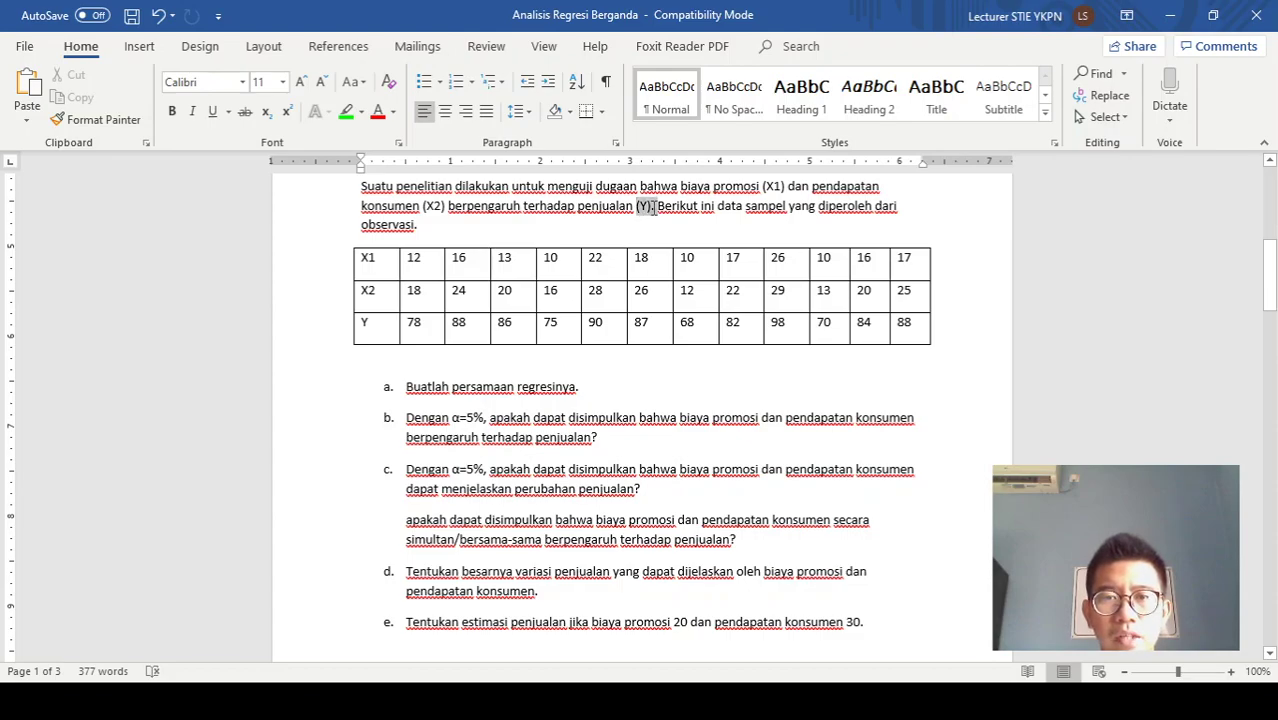
pyautogui.click(625, 222)
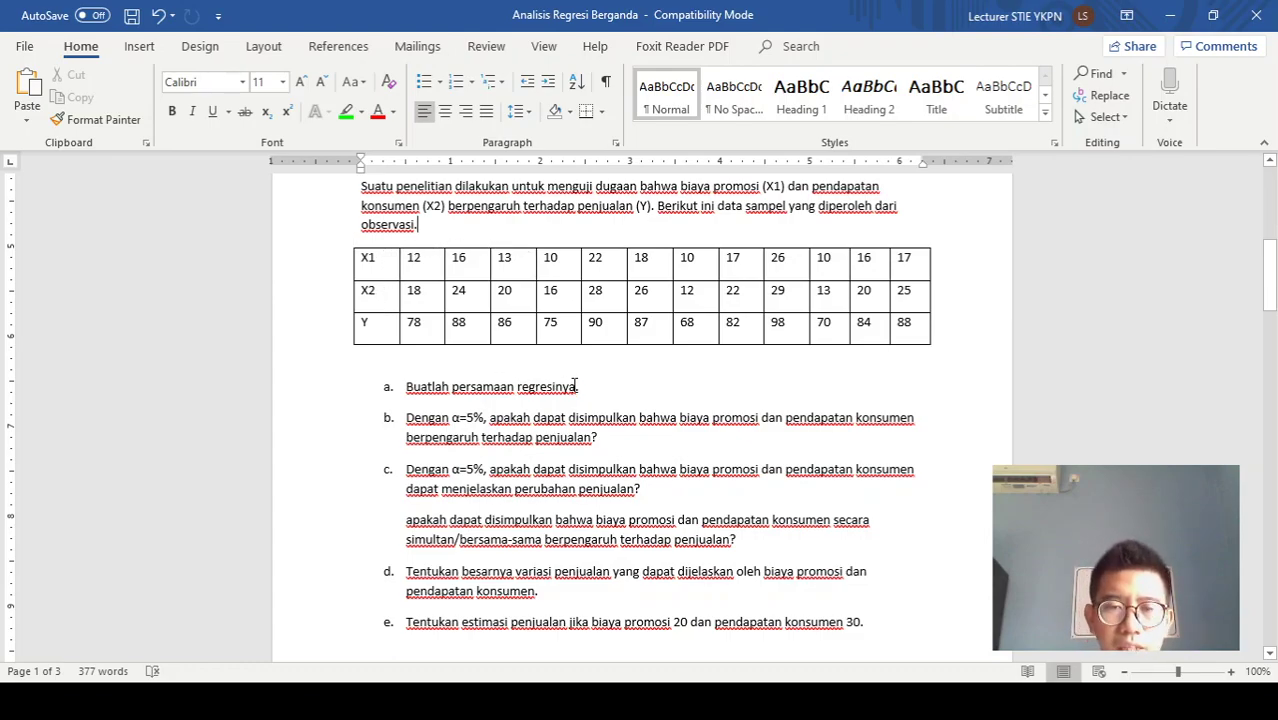
# Review questions a to e below the data table, marking each question's text in turn.
pyautogui.moveTo(586, 388); pyautogui.dragTo(441, 383)
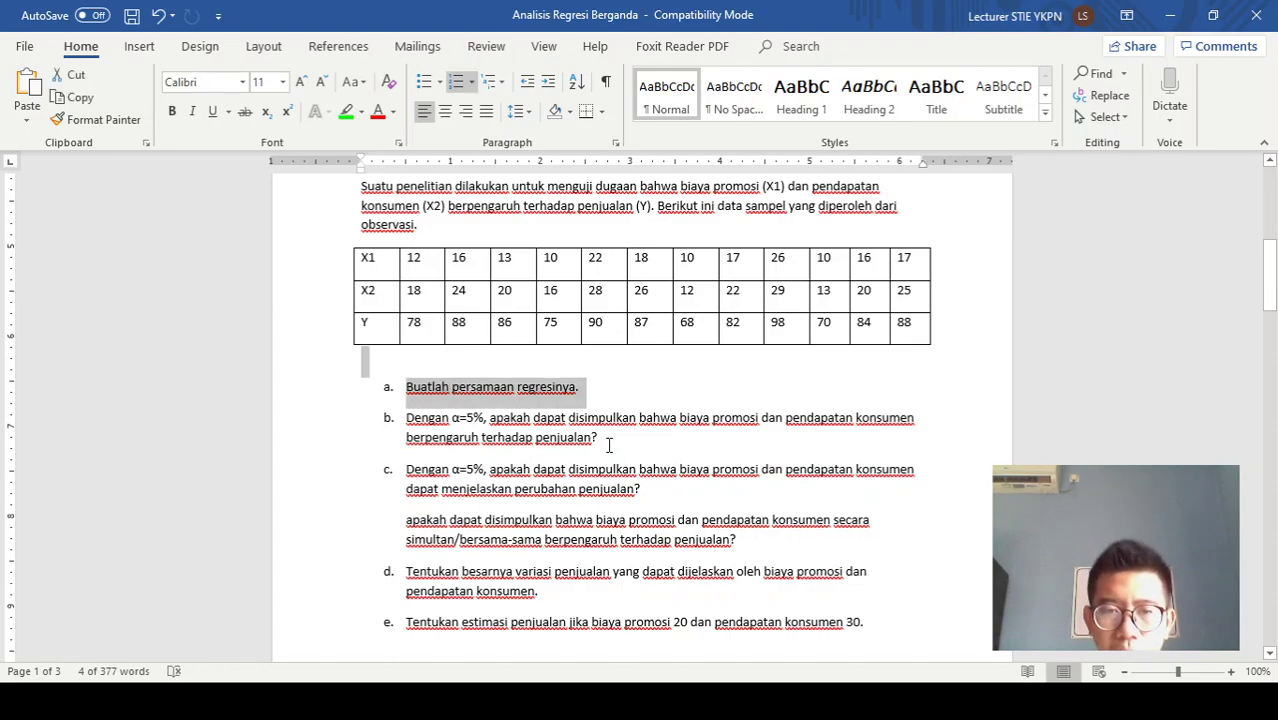
pyautogui.moveTo(602, 438); pyautogui.dragTo(519, 428)
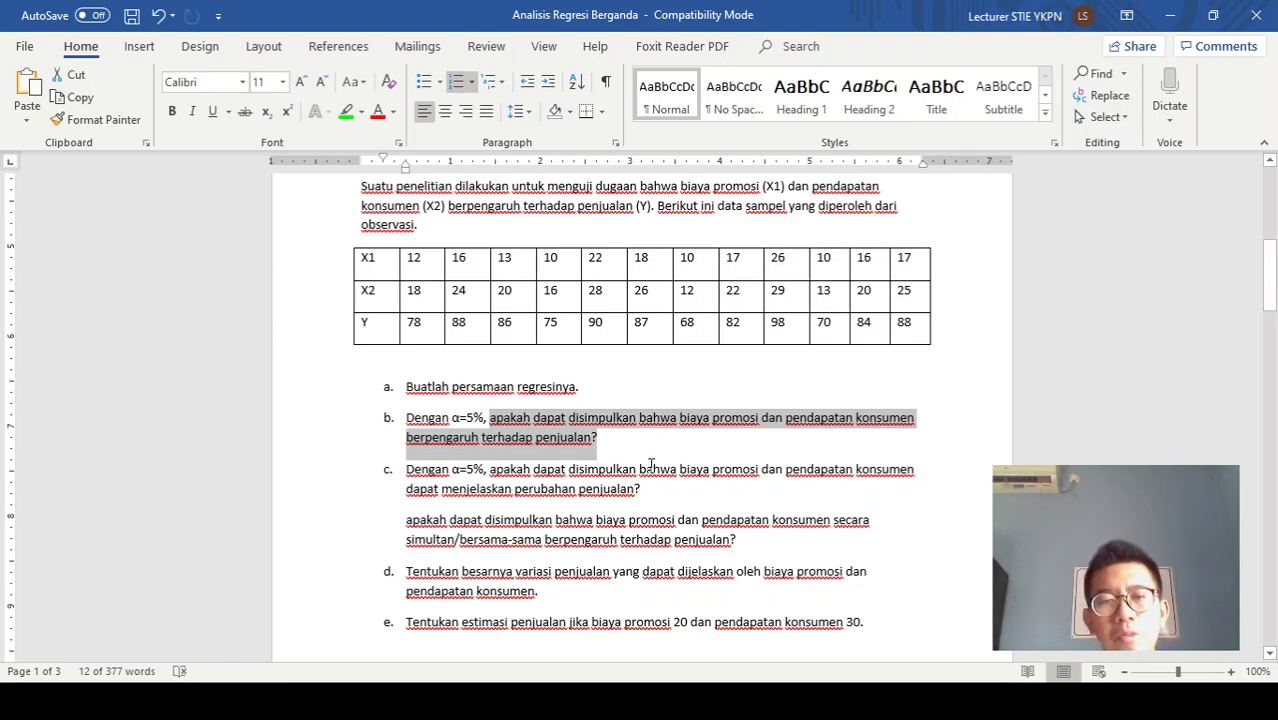
pyautogui.moveTo(655, 492); pyautogui.dragTo(517, 467)
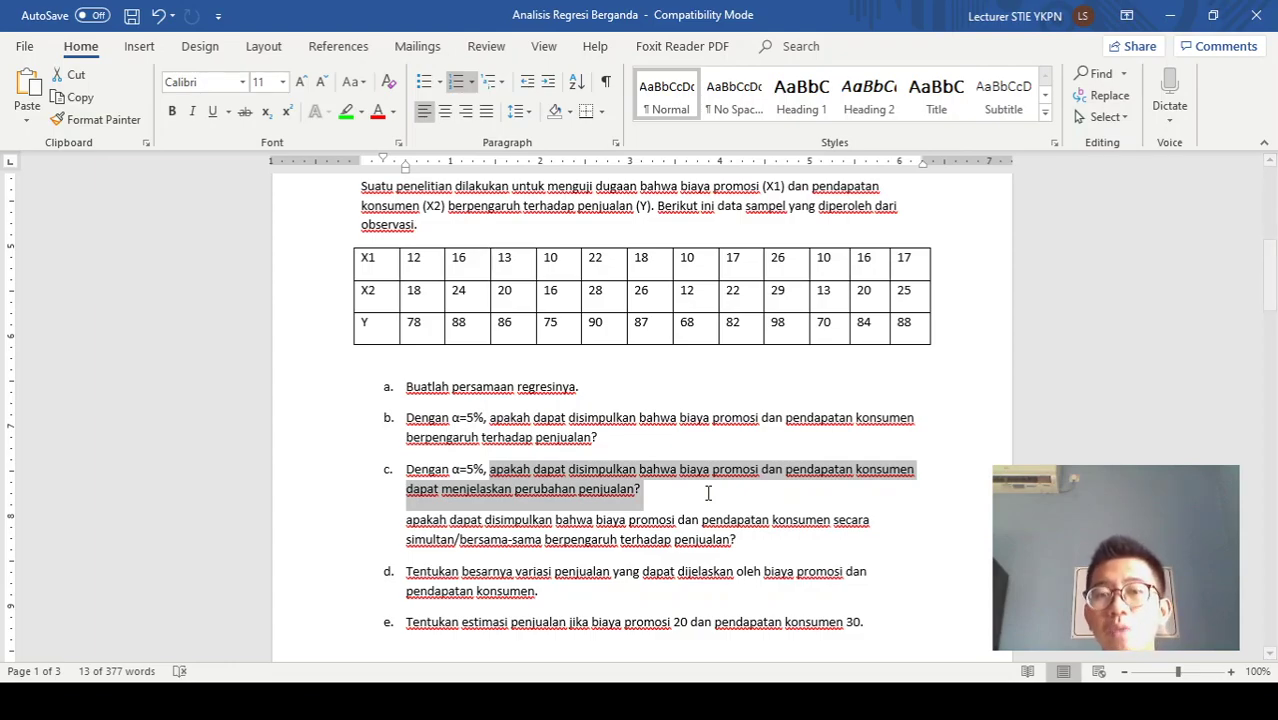
pyautogui.moveTo(749, 541); pyautogui.dragTo(406, 521)
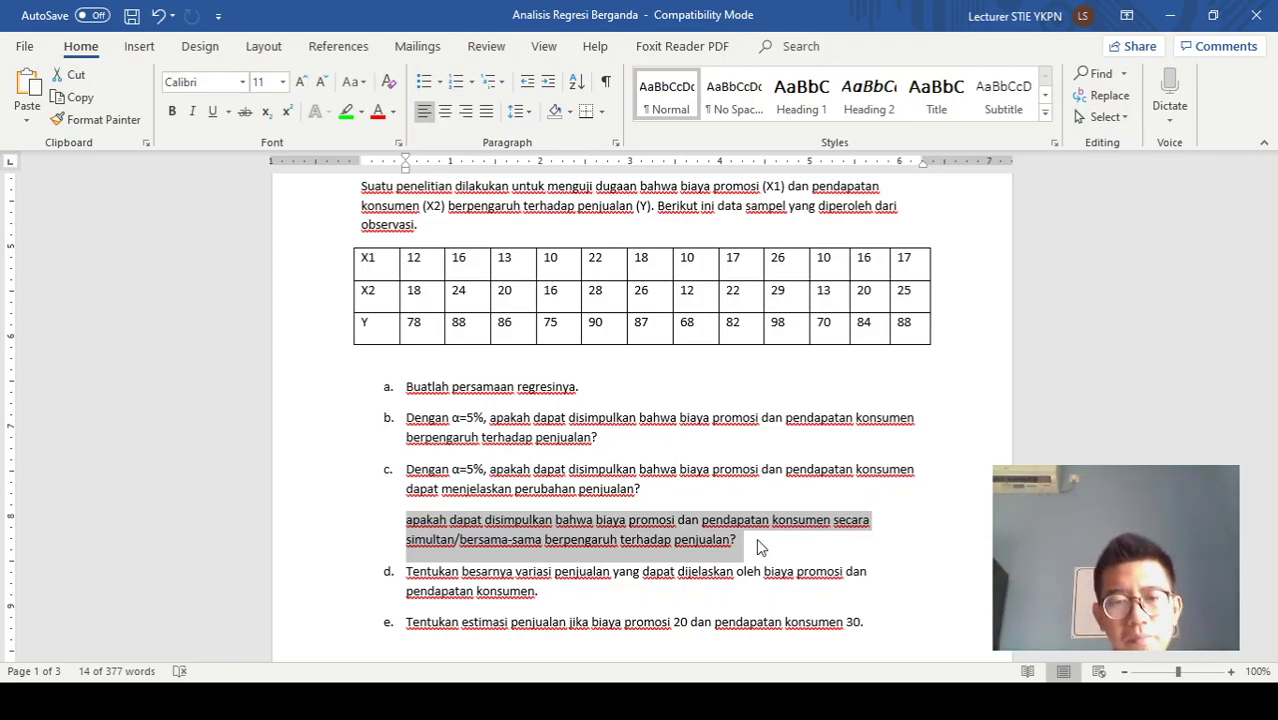
pyautogui.tripleClick(490, 577)
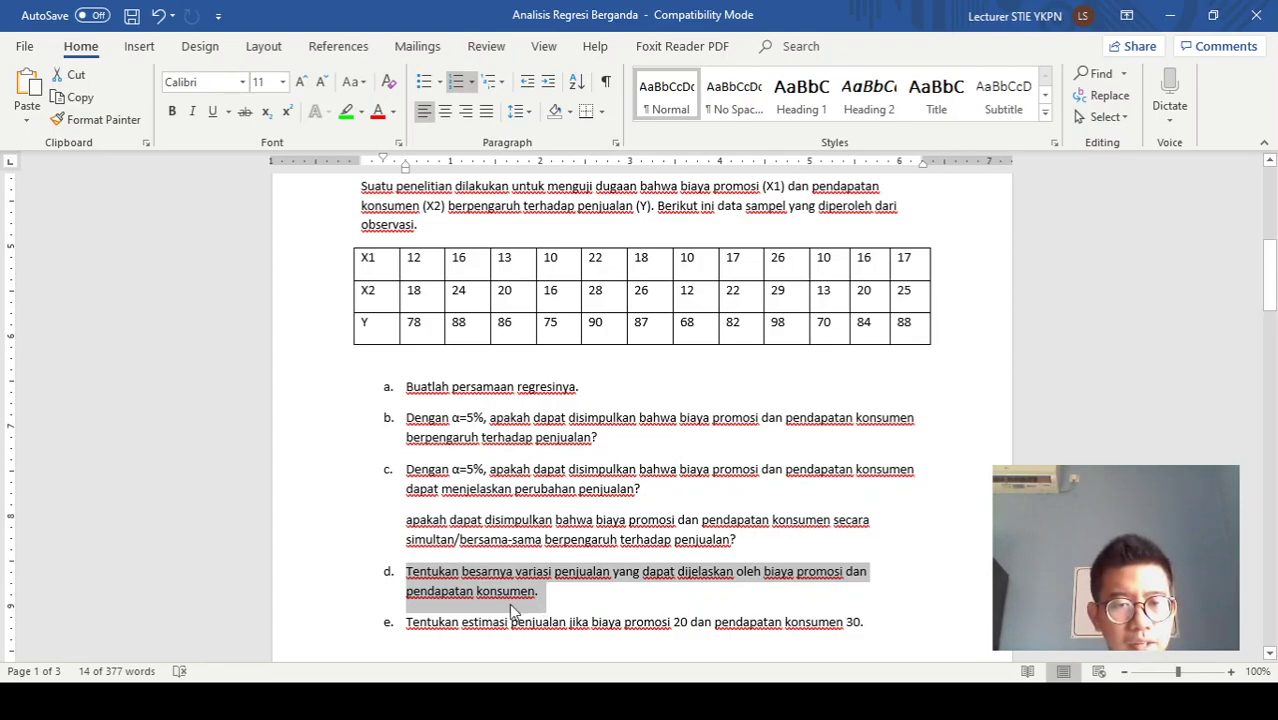
pyautogui.click(410, 622)
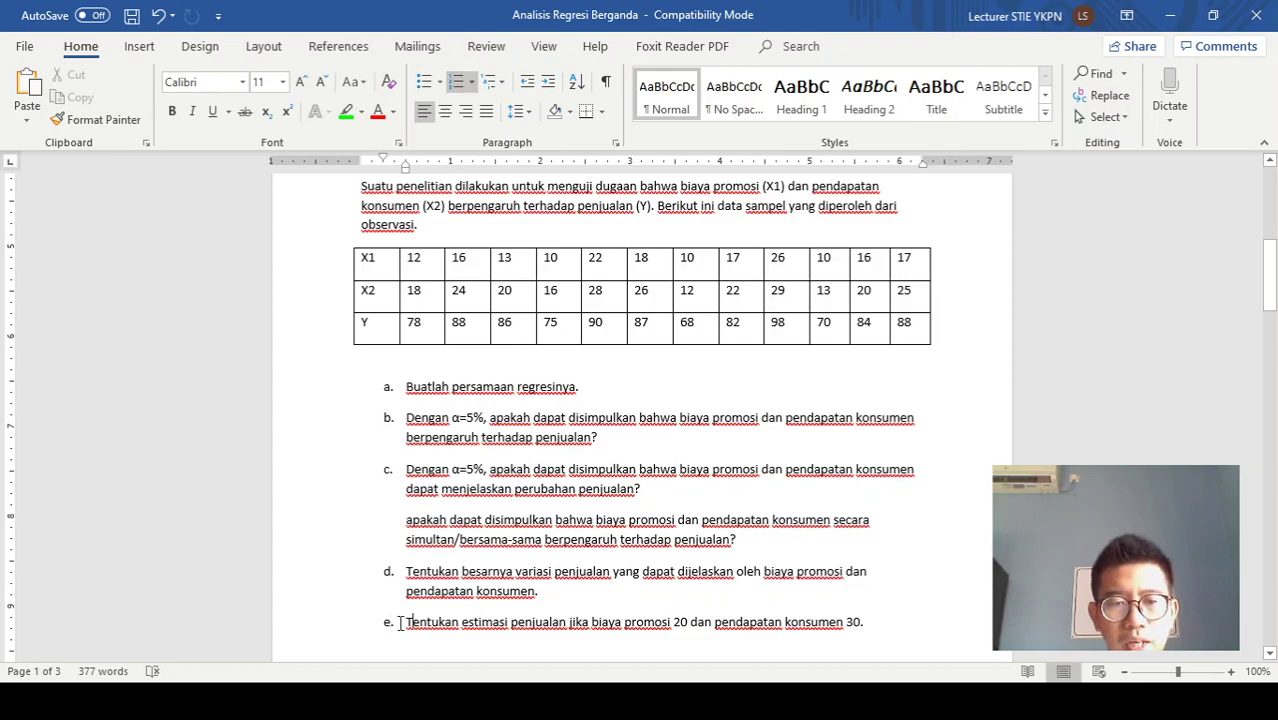
pyautogui.moveTo(404, 622); pyautogui.dragTo(869, 626)
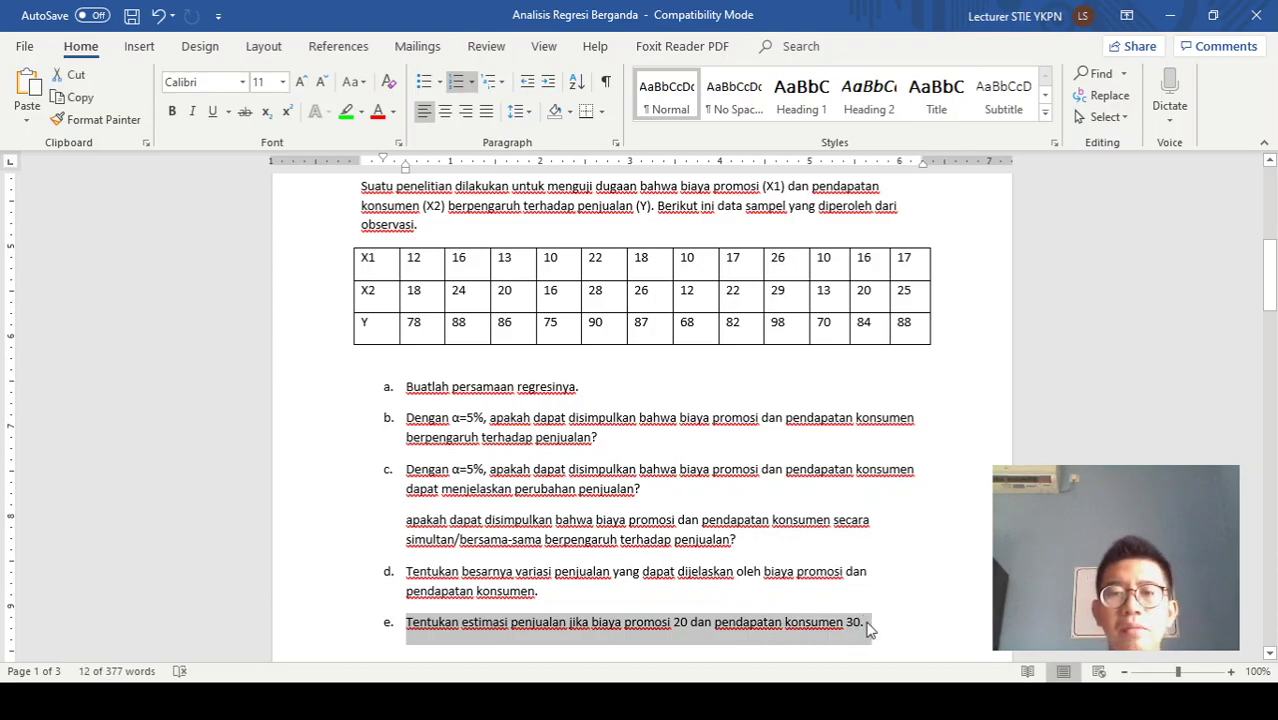
pyautogui.click(779, 597)
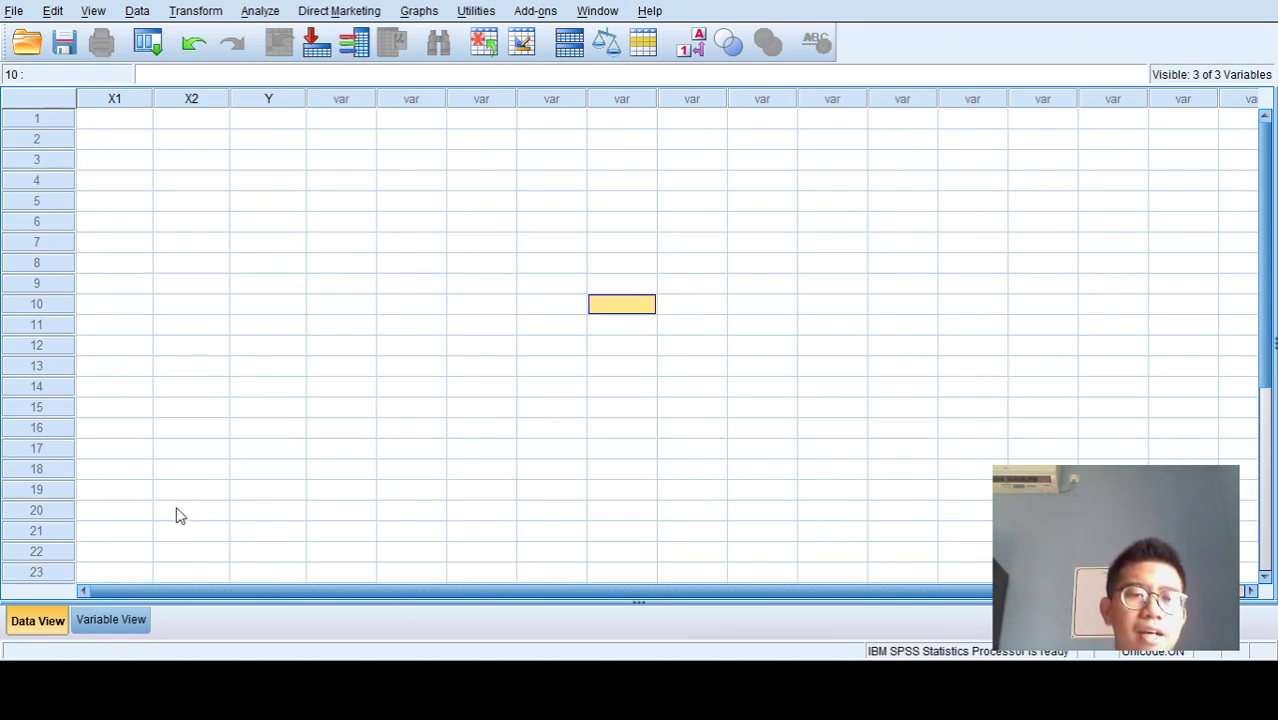
# In SPSS, check the definitions of the variables X1, X2 and Y.
pyautogui.click(115, 620)
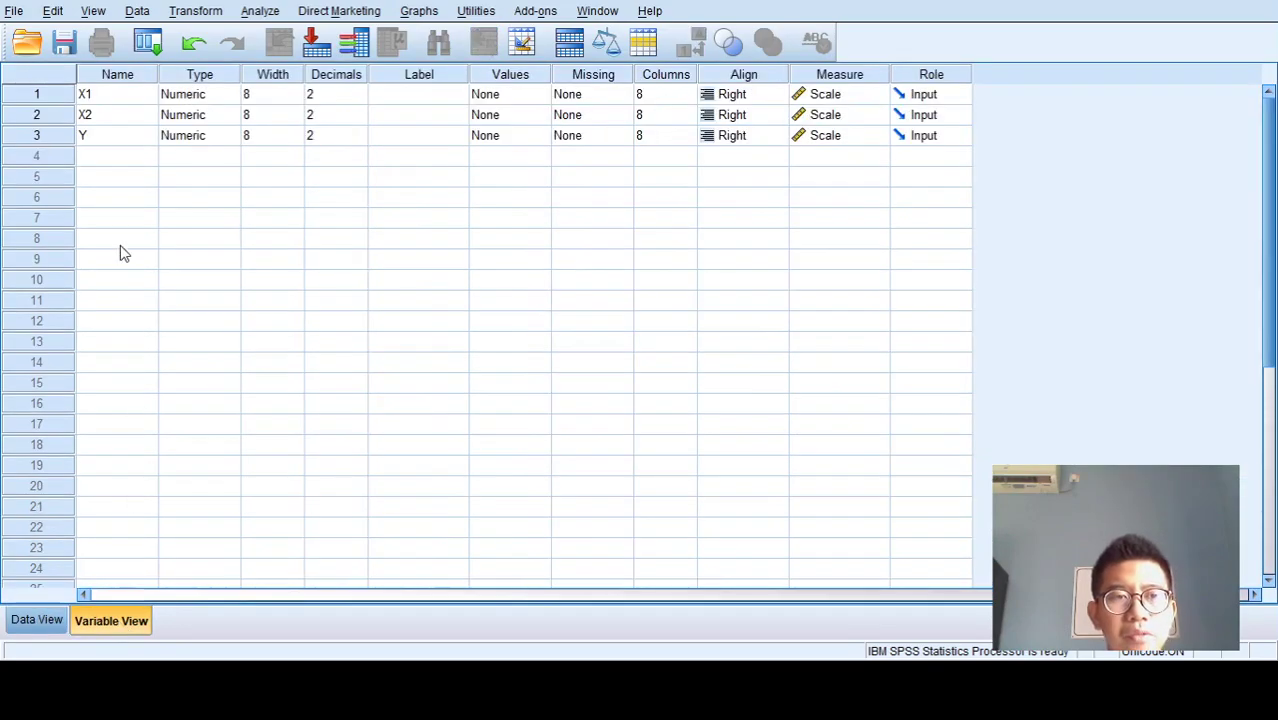
pyautogui.click(113, 100)
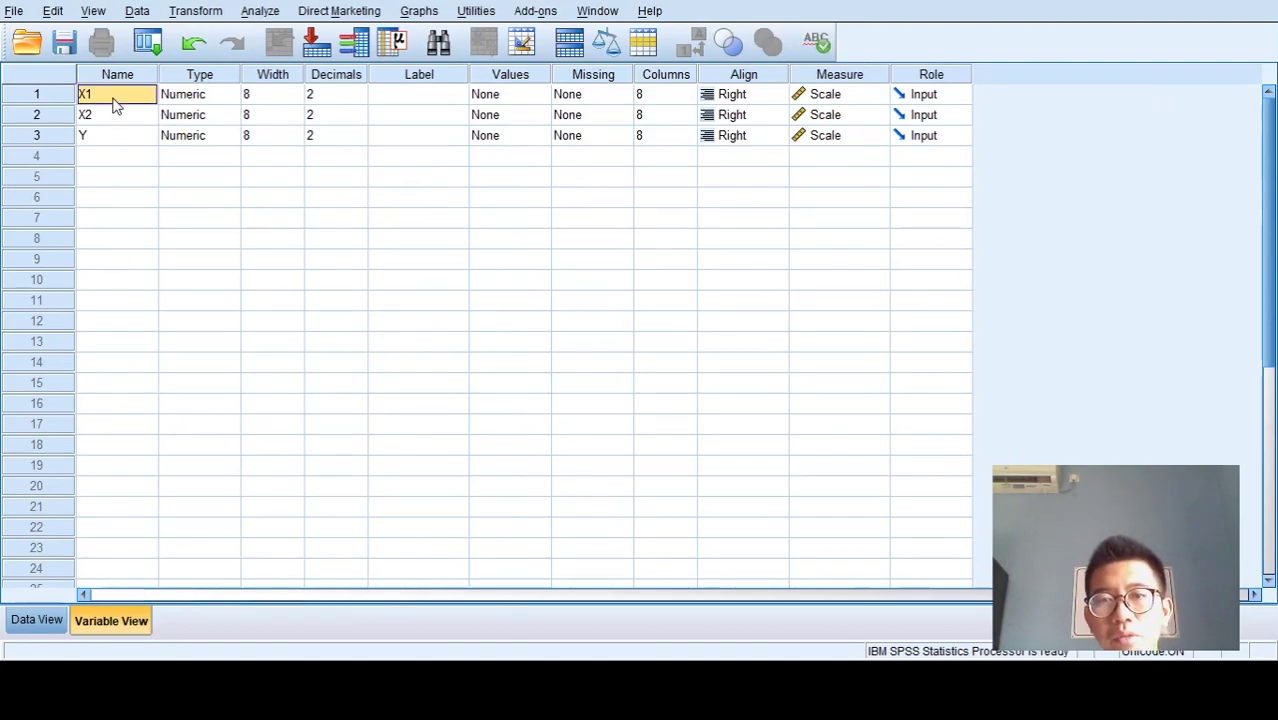
pyautogui.click(115, 116)
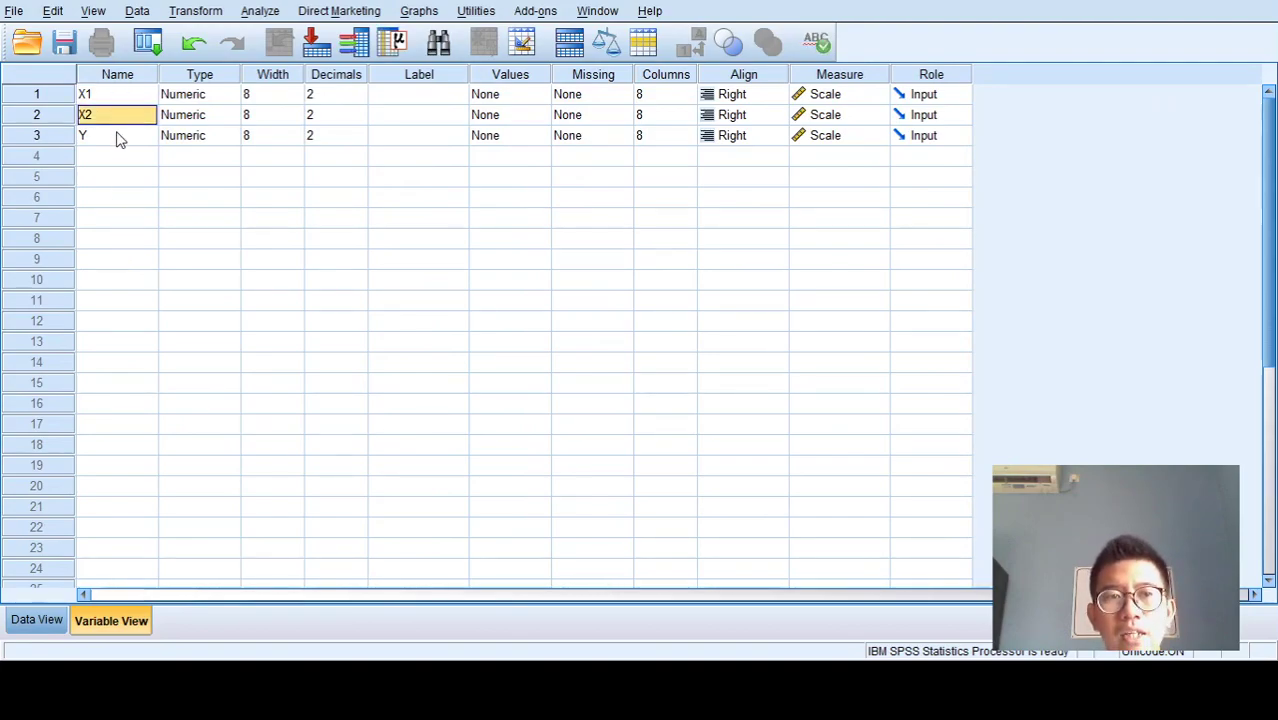
pyautogui.click(116, 136)
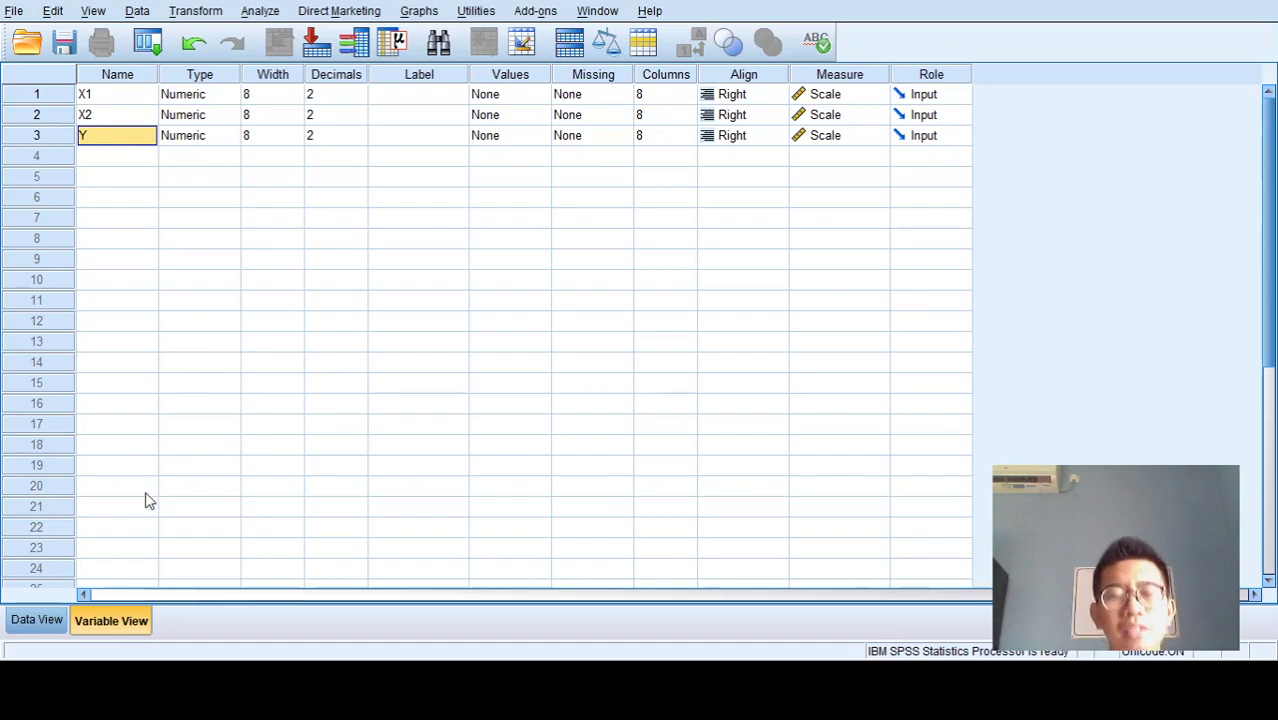
# Fill X1, X2 and Y with the twelve observations from the exercise table, starting with 12, 18 and 78 in case 1.
pyautogui.click(37, 620)
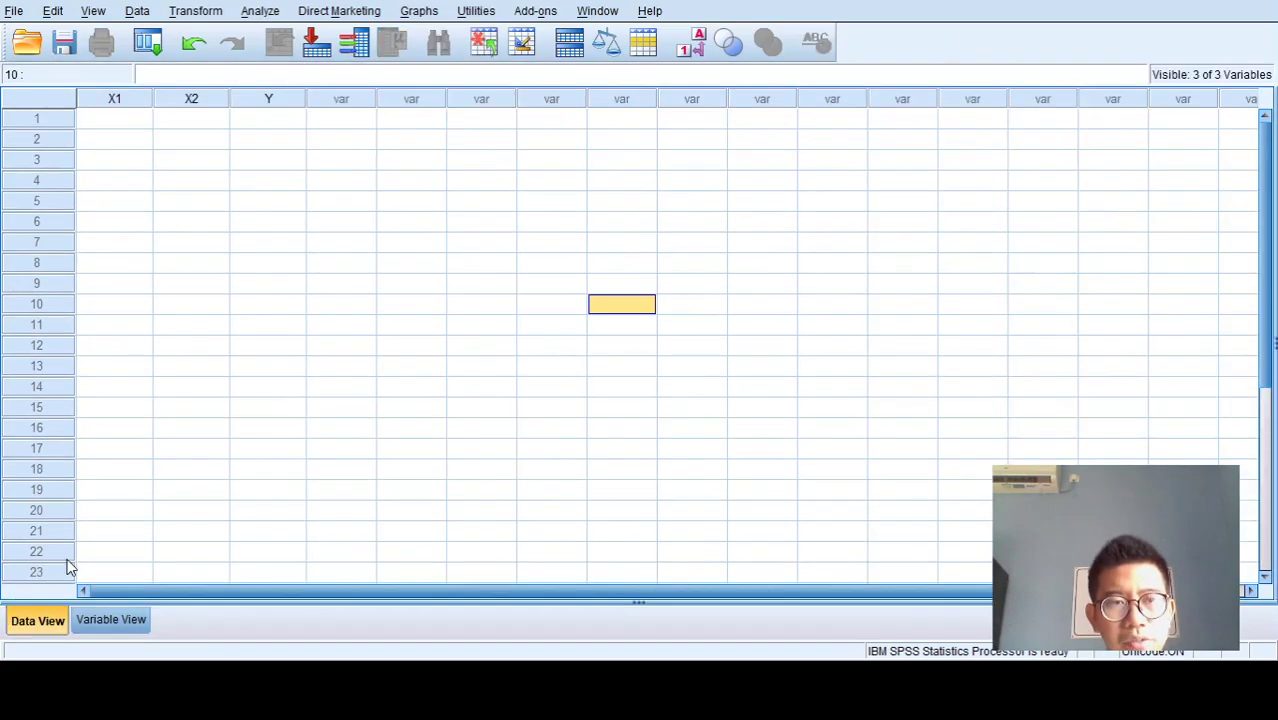
pyautogui.click(135, 121)
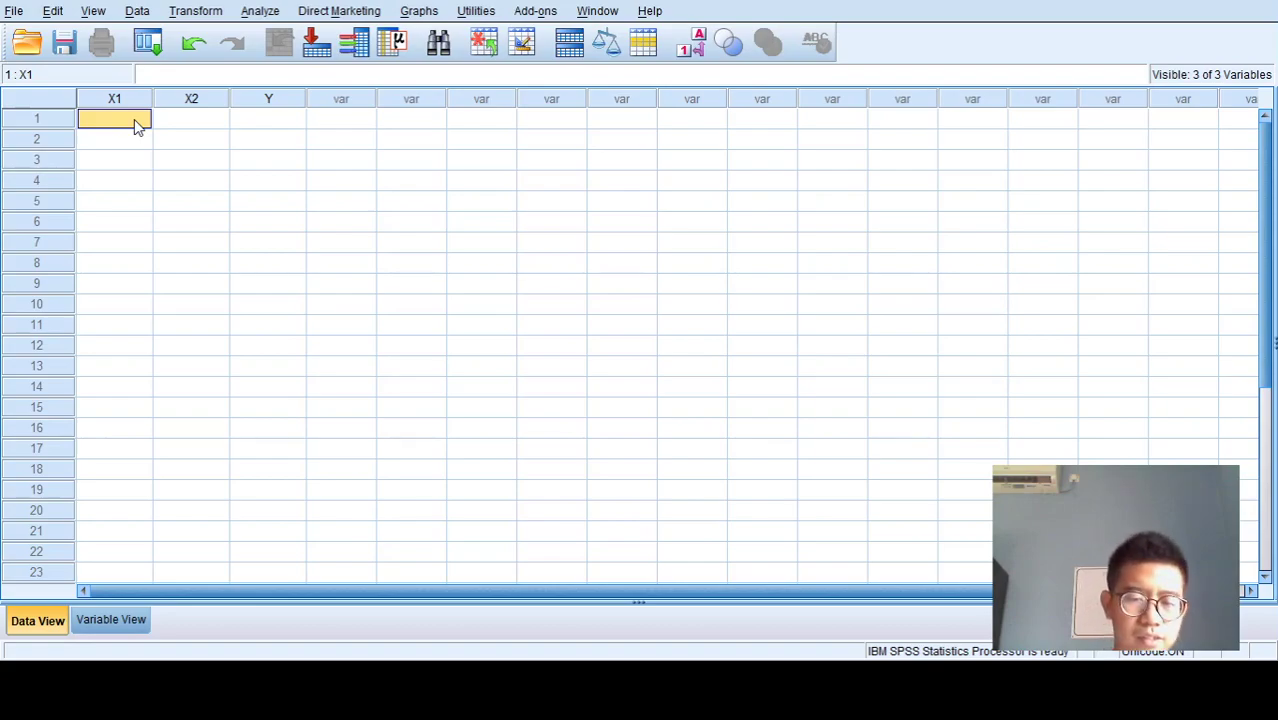
pyautogui.write('12.00\t18.00\t78.00 16.00\t24.00\t88.00 13.00\t20.00\t86.00 10.00\t16.00\t75.00 22.00\t28.00\t90.00 18.00\t26.00\t87.00 10.00\t12.00\t68.00 17.00\t22.00\t82.00 26.00\t29.00\t98.00 10.00\t13.00\t70.00 16.00\t20.00\t84.00 17.00\t25.00\t88.00')
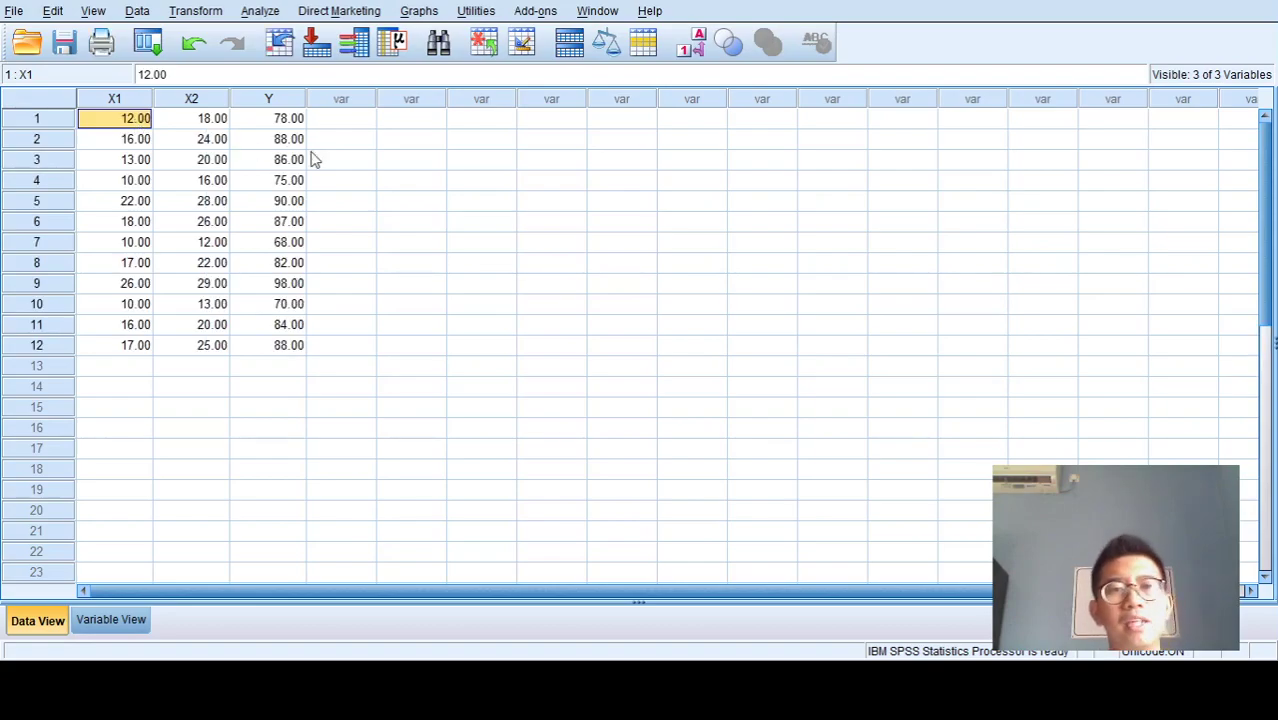
pyautogui.click(355, 167)
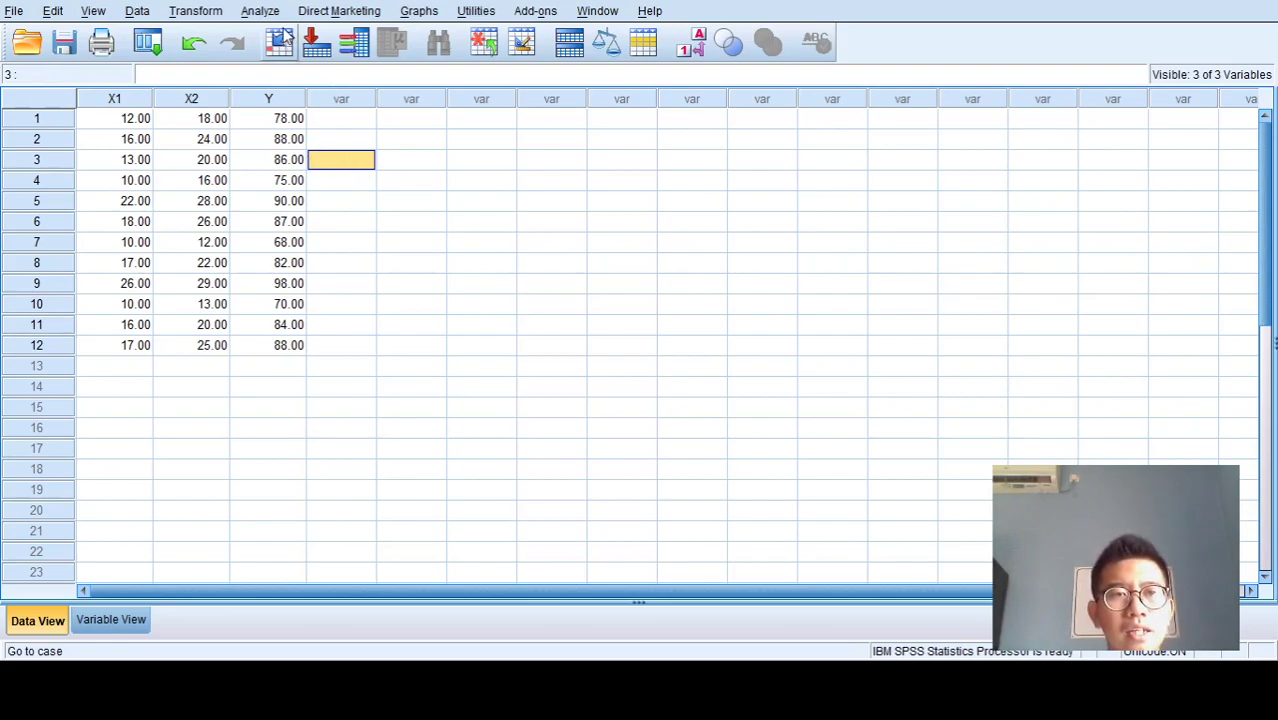
# Set up a linear regression analysis with Y as the dependent variable.
pyautogui.click(262, 12)
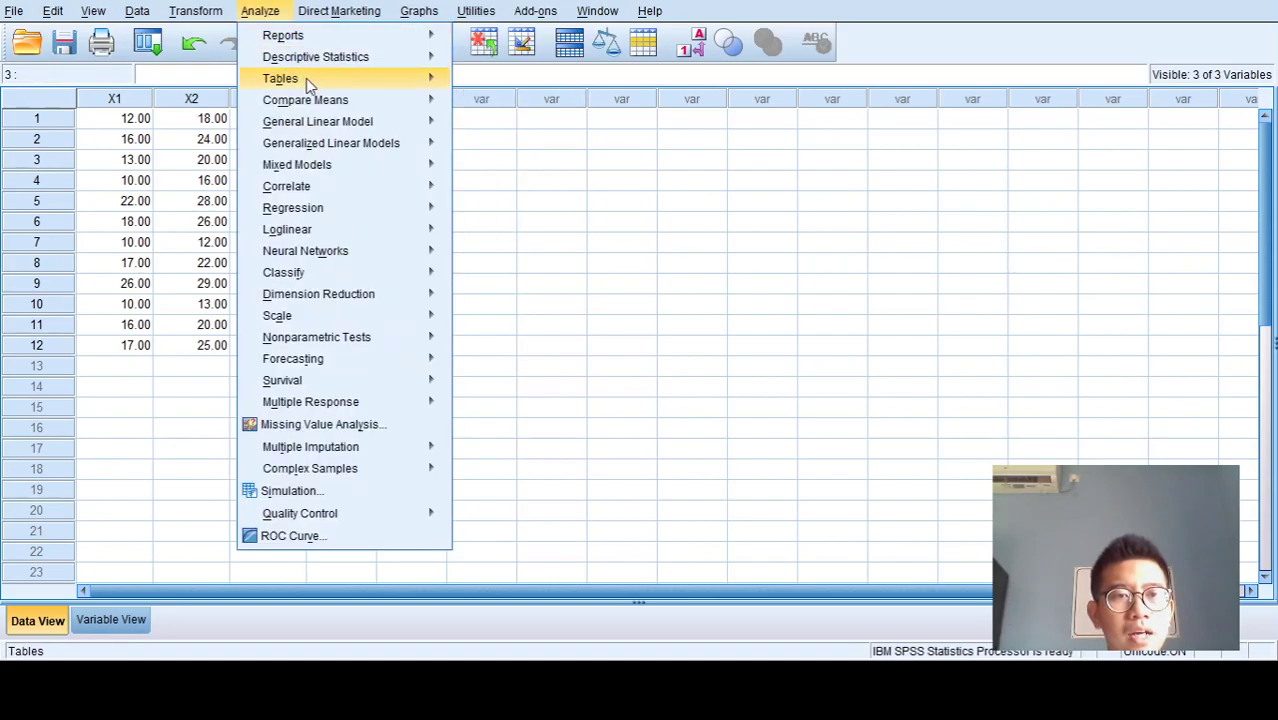
pyautogui.moveTo(357, 164)
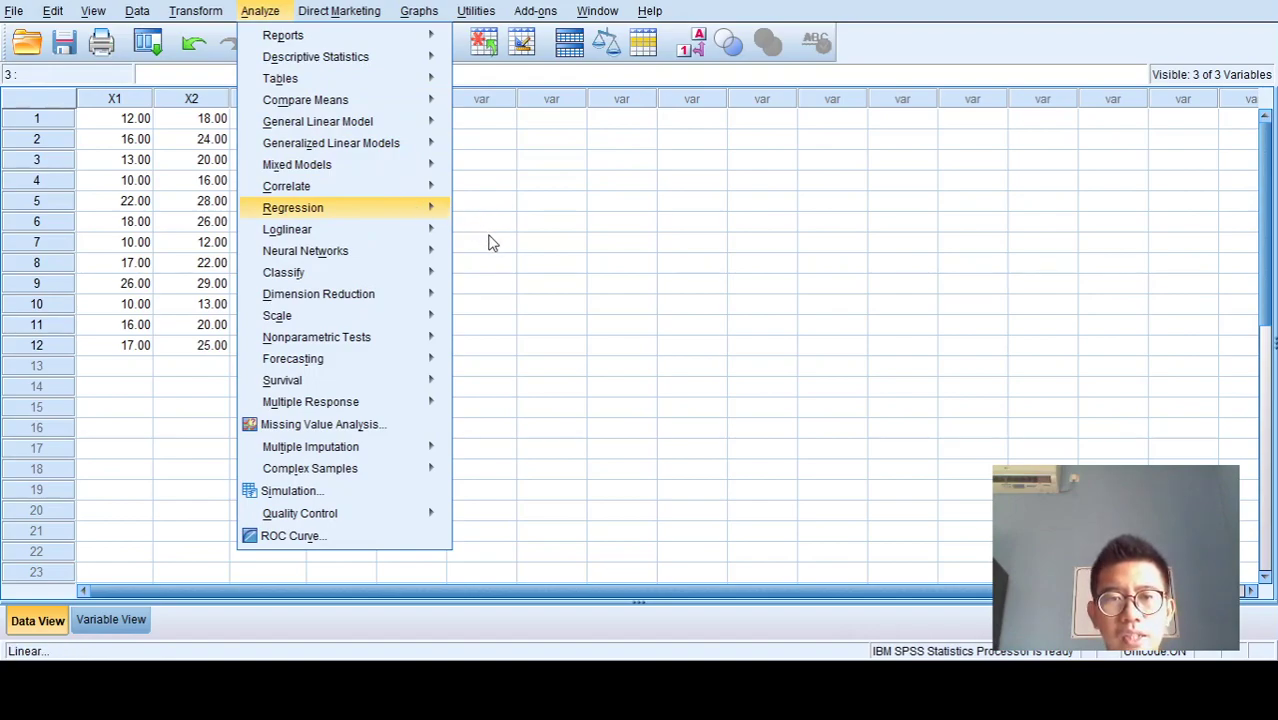
pyautogui.click(489, 243)
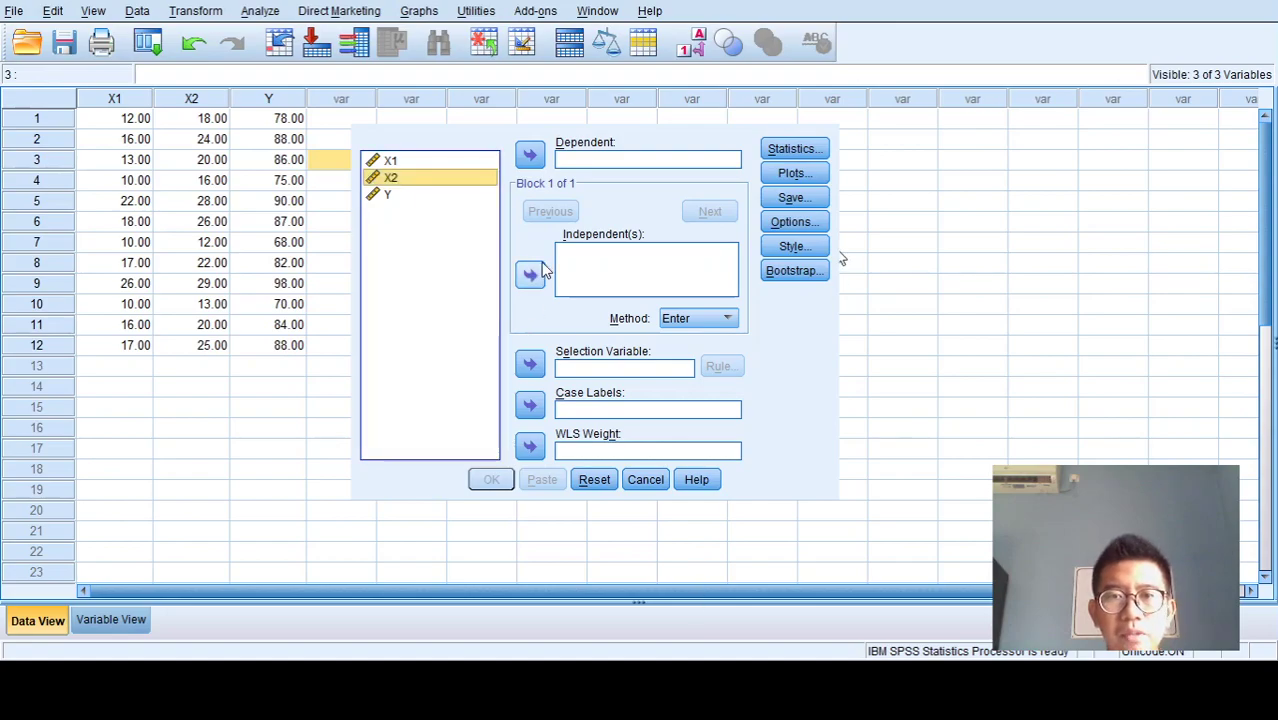
pyautogui.click(452, 198)
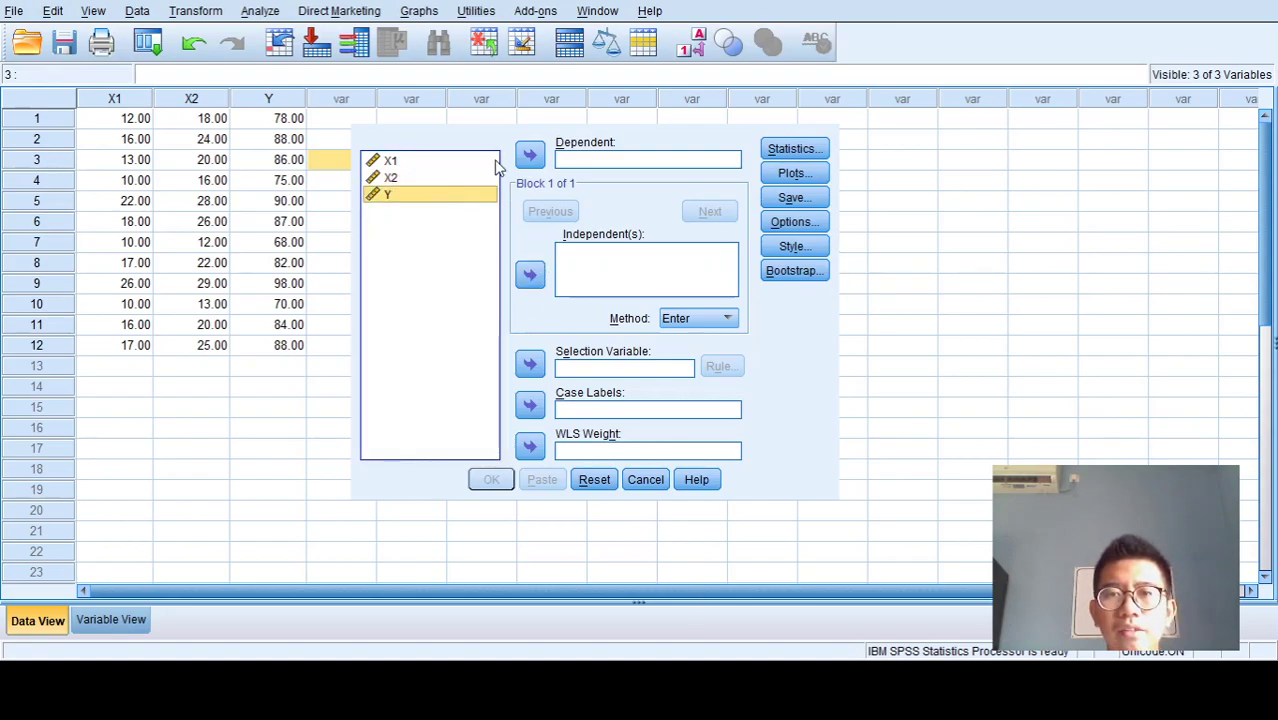
pyautogui.click(531, 154)
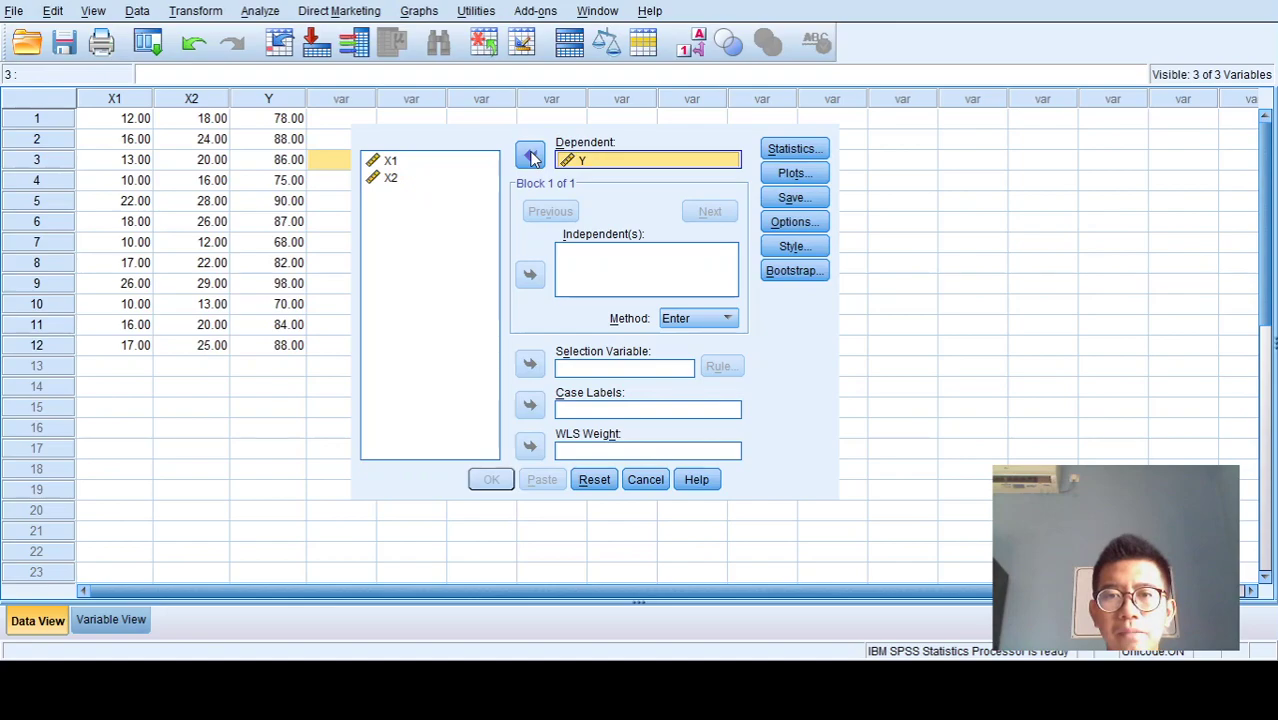
# Add X1 and X2 as the independent variables and run the regression with the Enter method.
pyautogui.click(401, 166)
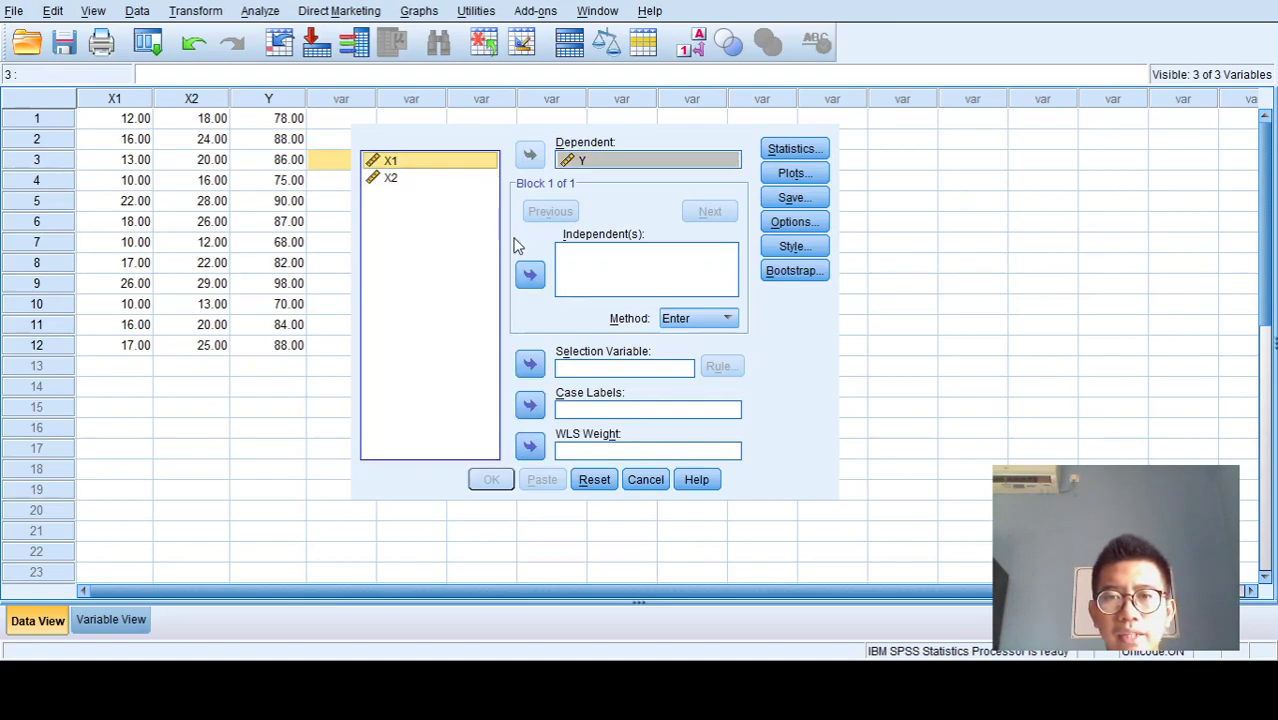
pyautogui.click(530, 274)
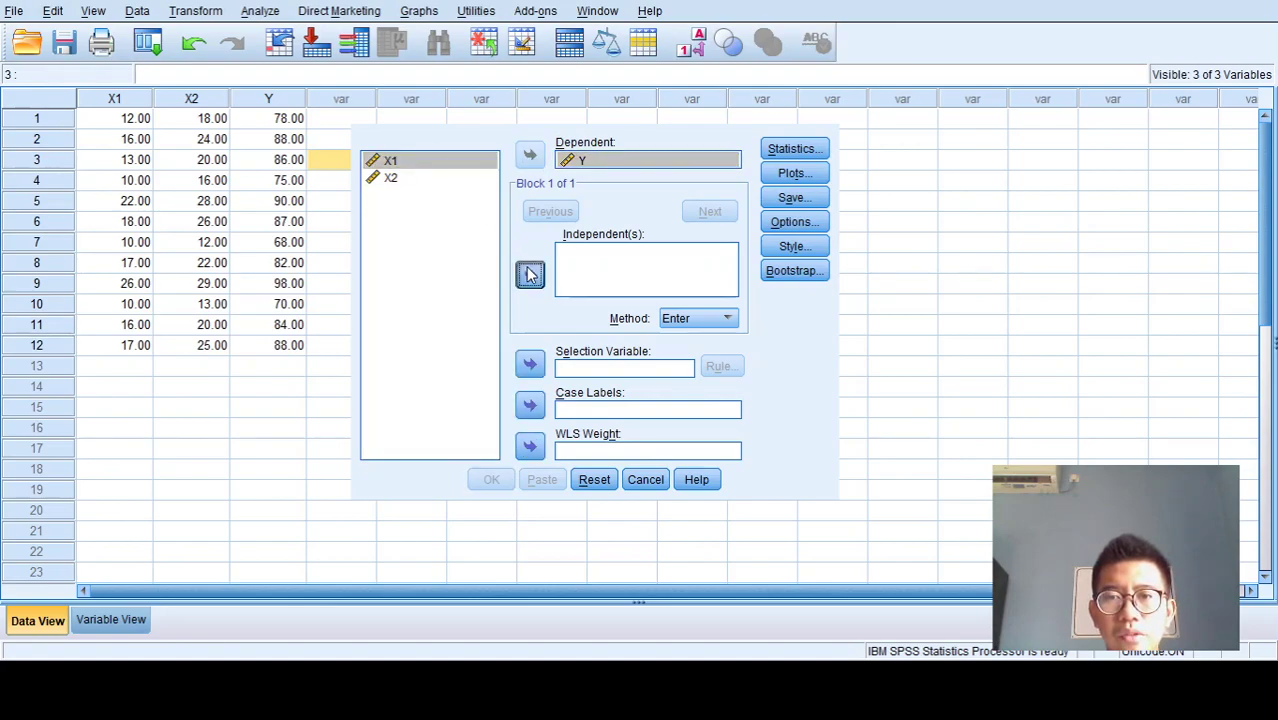
pyautogui.click(397, 178)
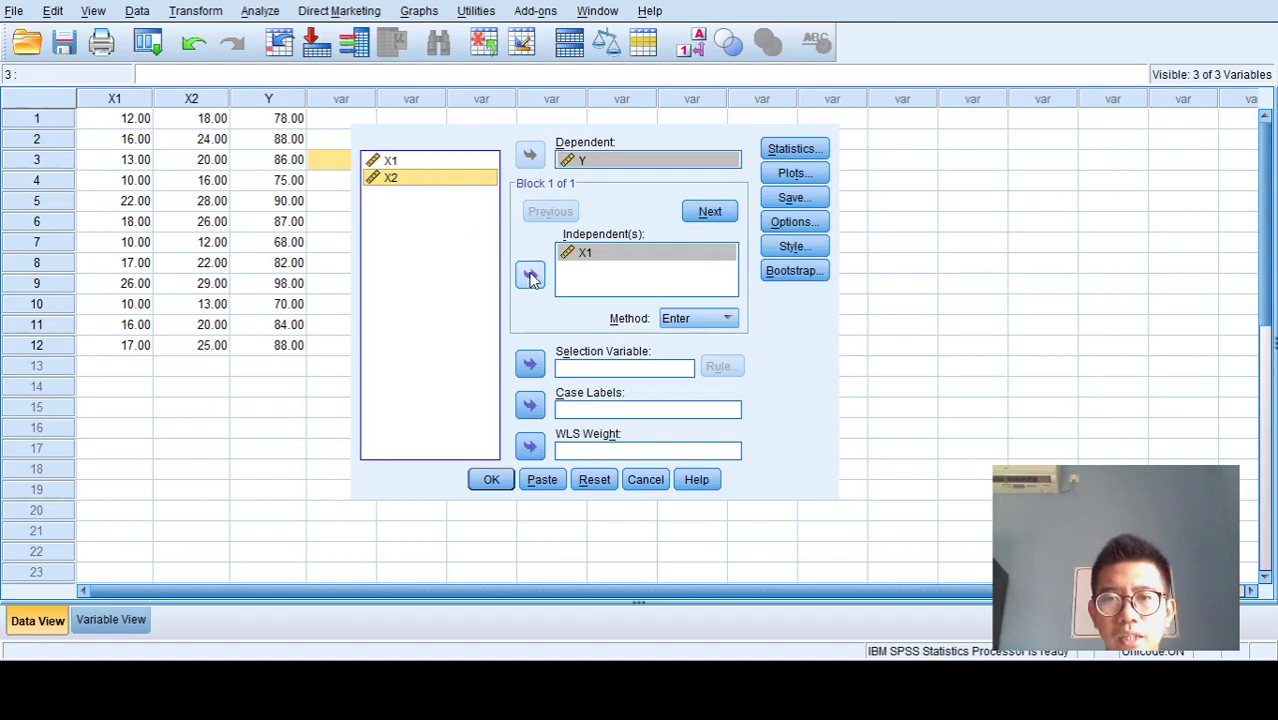
pyautogui.click(530, 276)
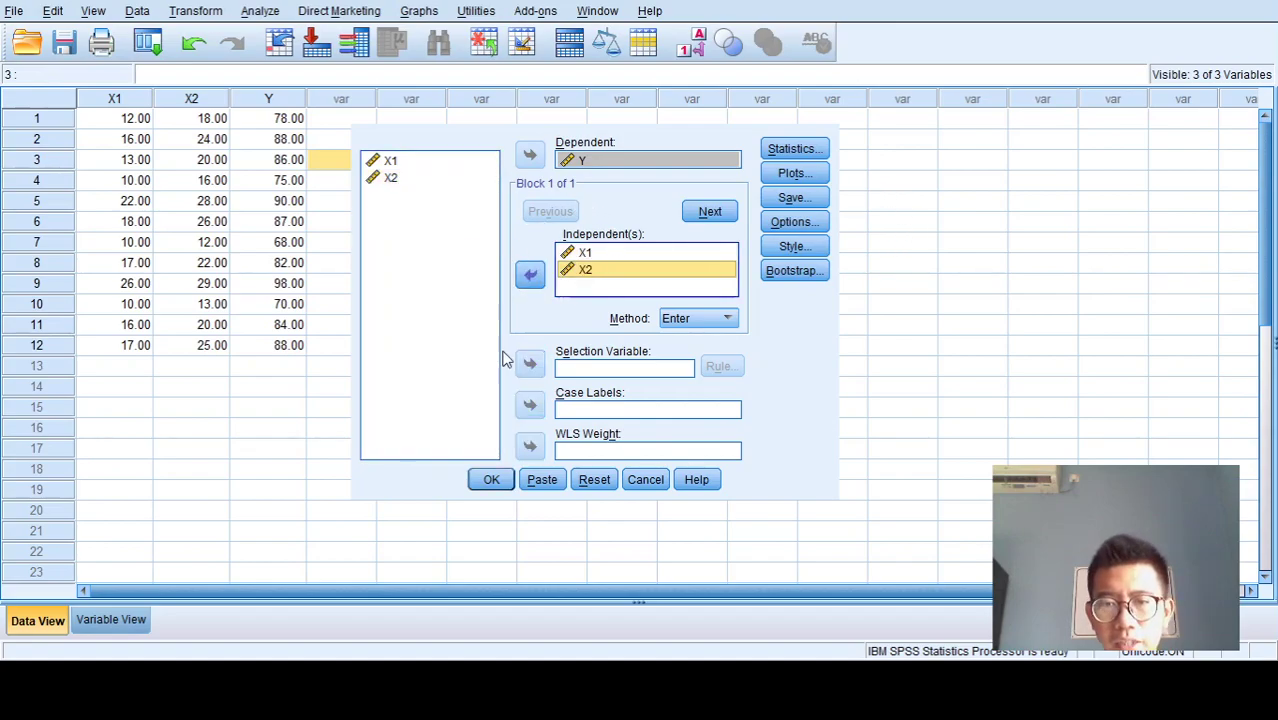
pyautogui.click(492, 481)
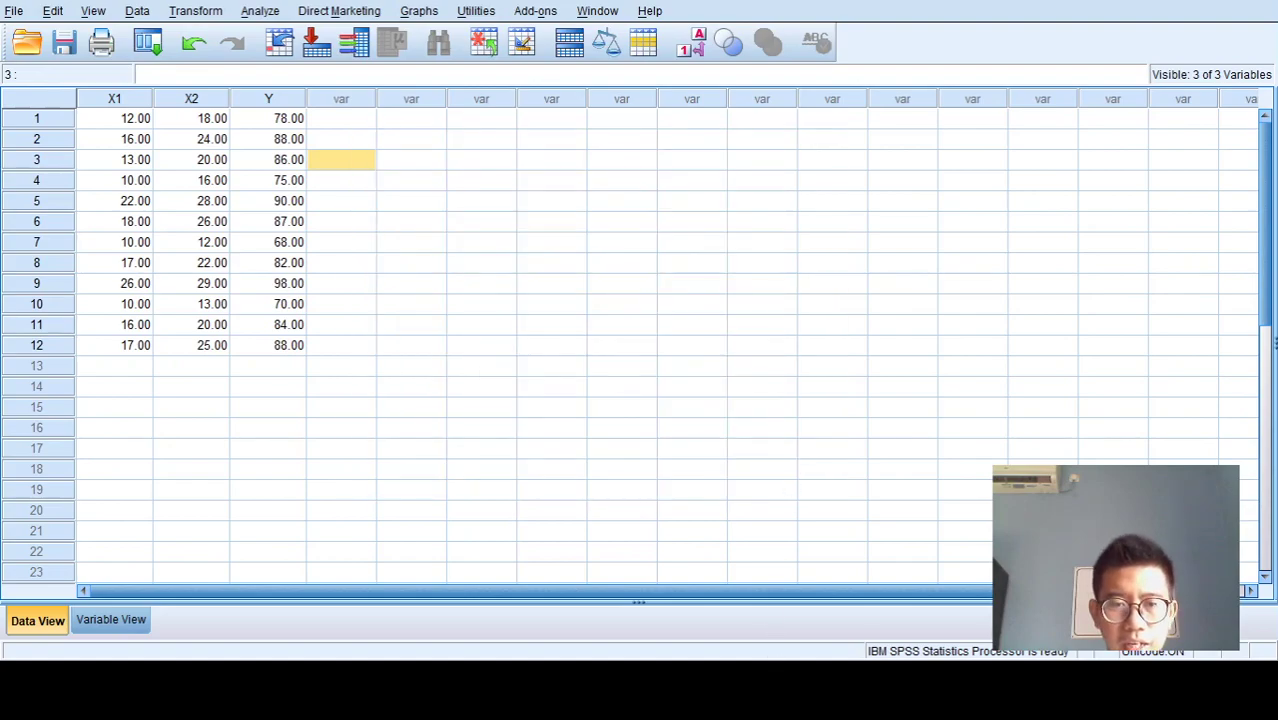